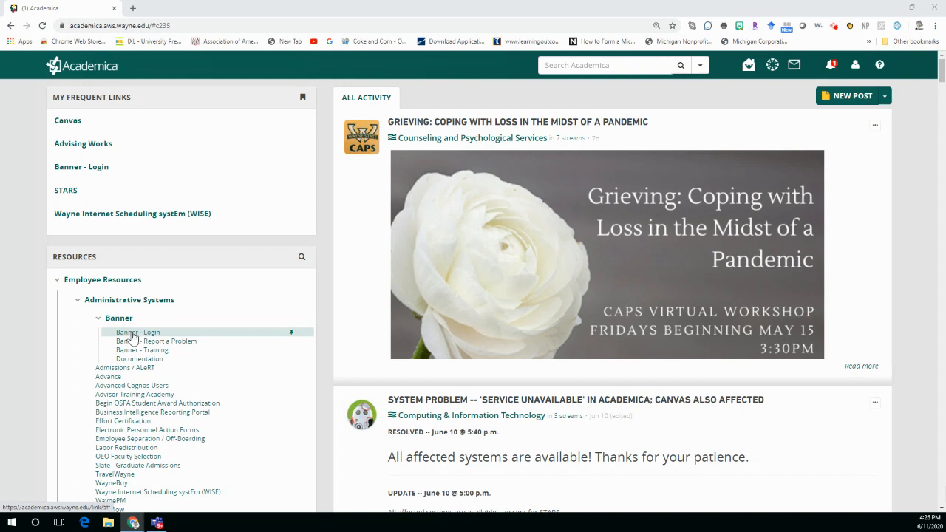
Open Banner from the employee resources and bring up the Hold Information form (SOAHOLD)
click(134, 335)
click(134, 337)
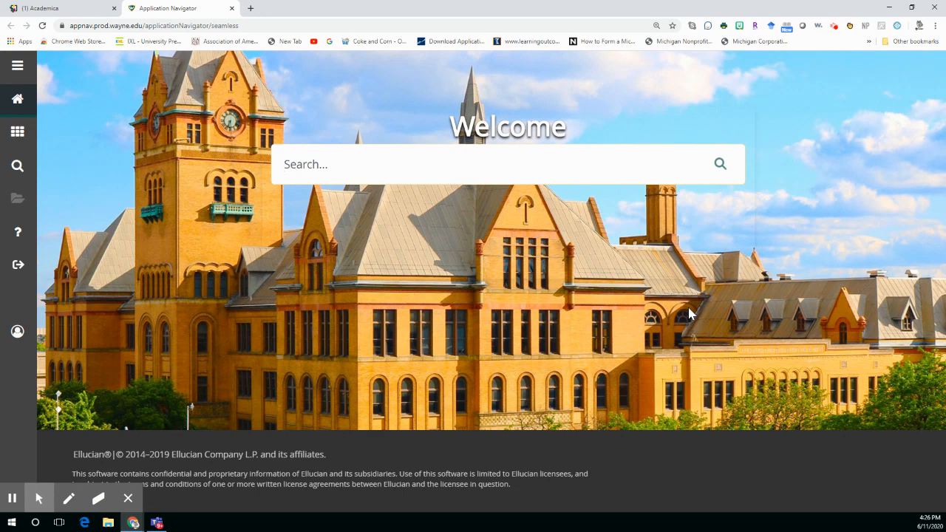
text(soahold)
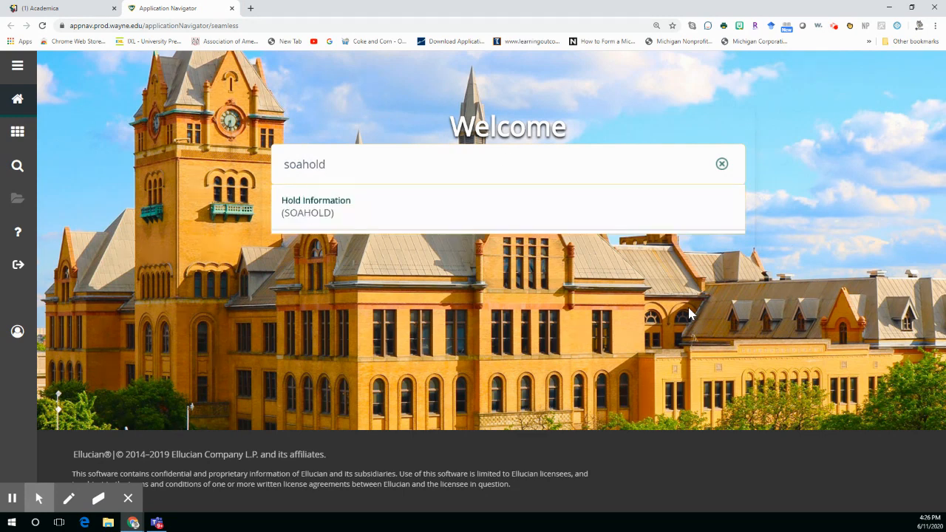
click(329, 224)
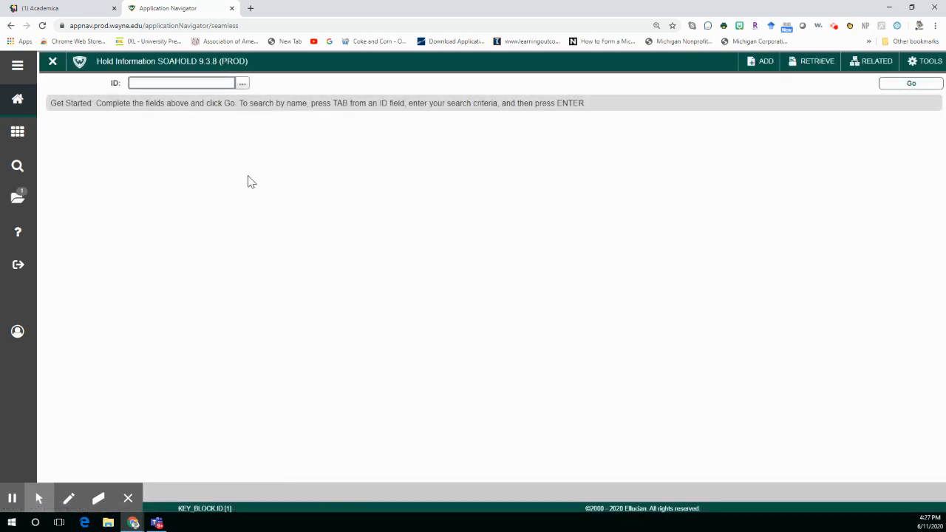
Enter the student's ID in the Hold Information form and load the student's hold details
click(150, 85)
text(HF6003)
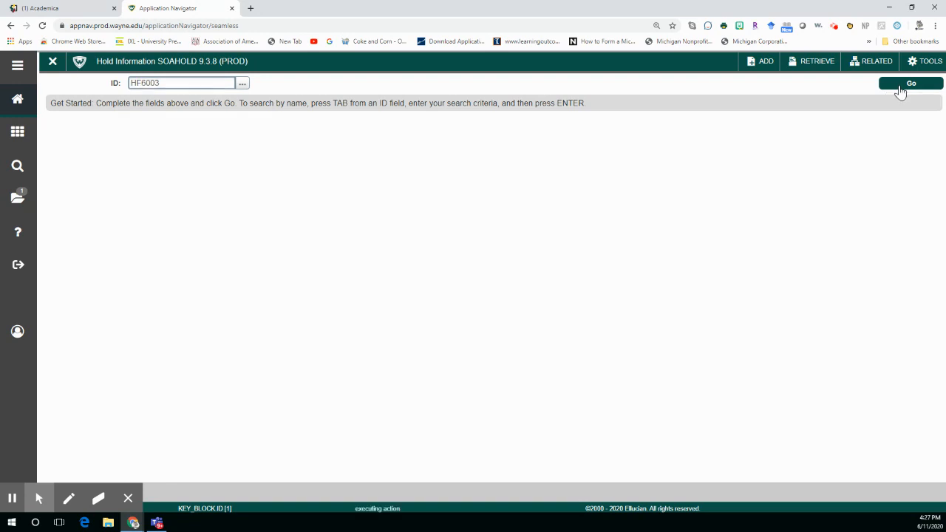
click(901, 85)
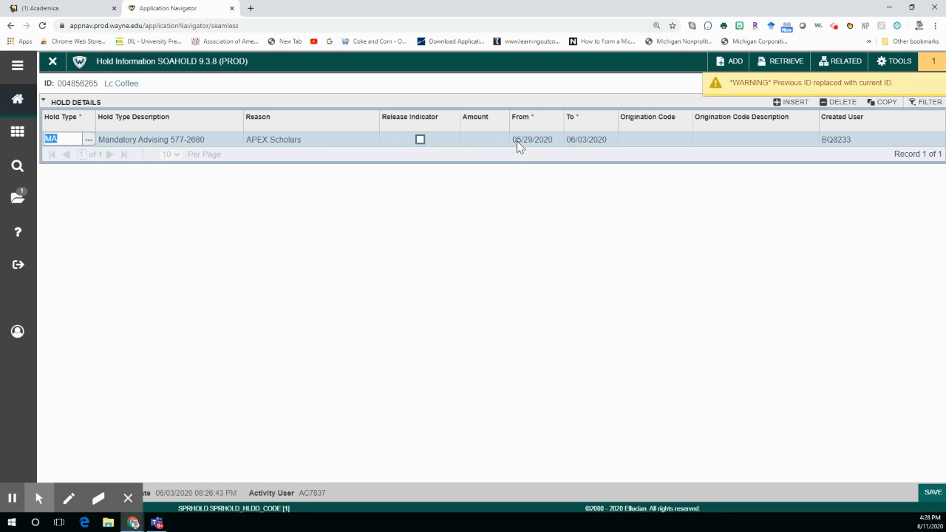
Set the To date of the Mandatory Advising hold to 06/11/2020 and save the hold record
click(589, 145)
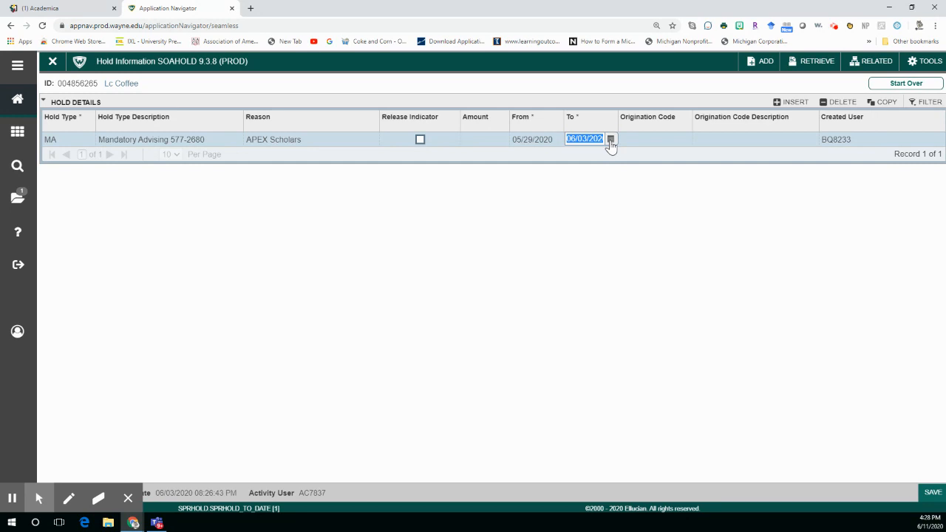
click(610, 143)
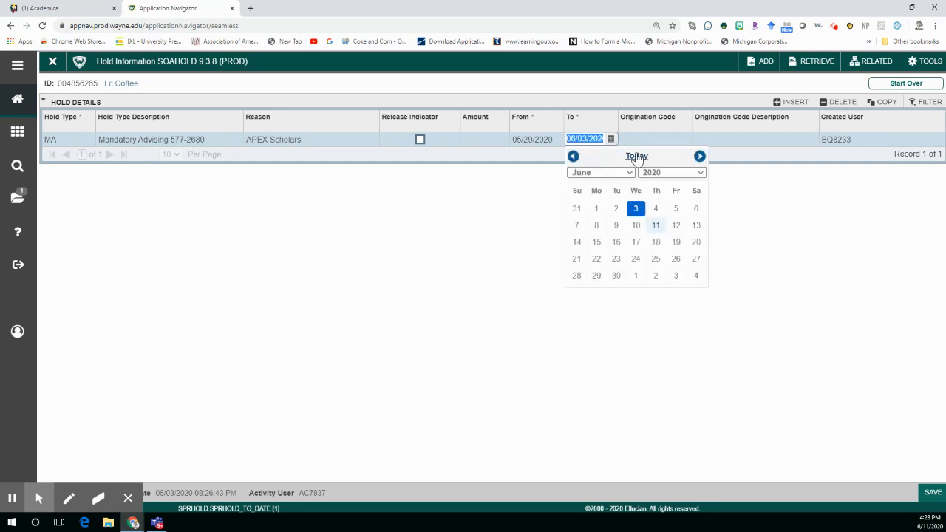
click(637, 156)
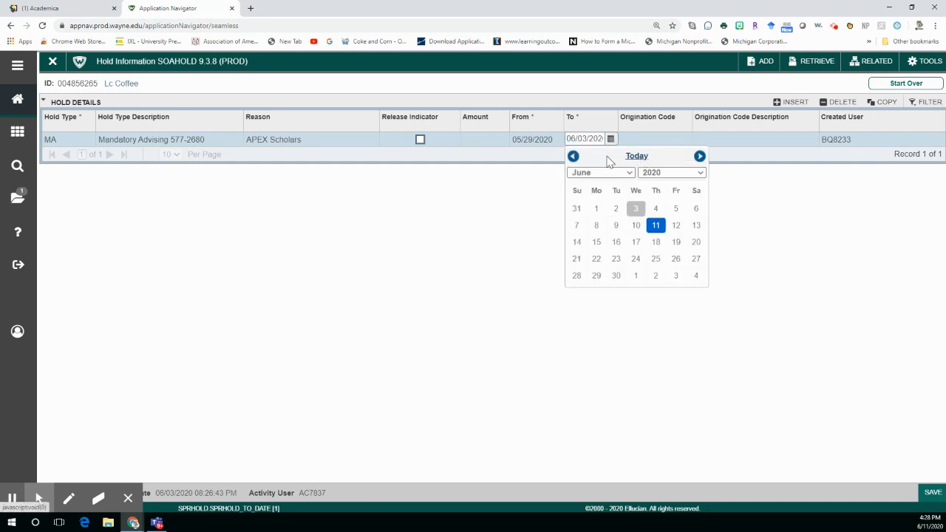
click(656, 228)
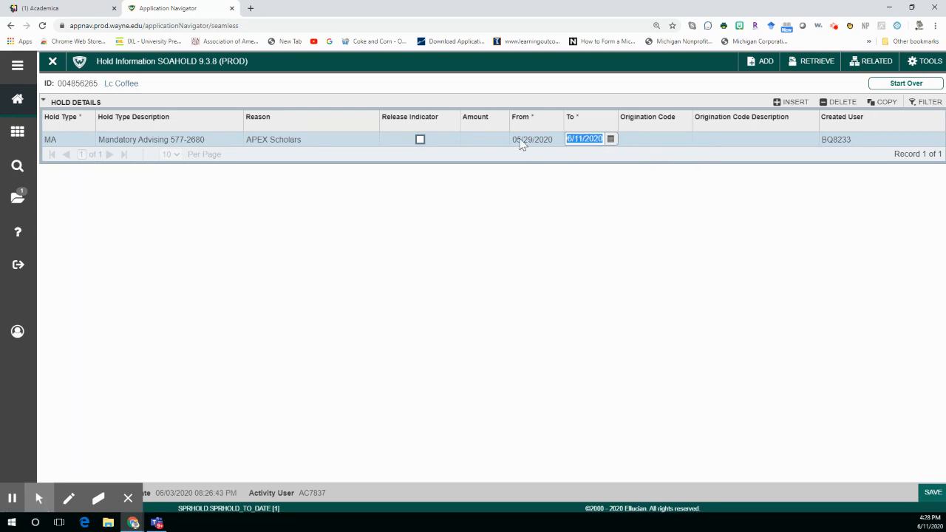
click(934, 495)
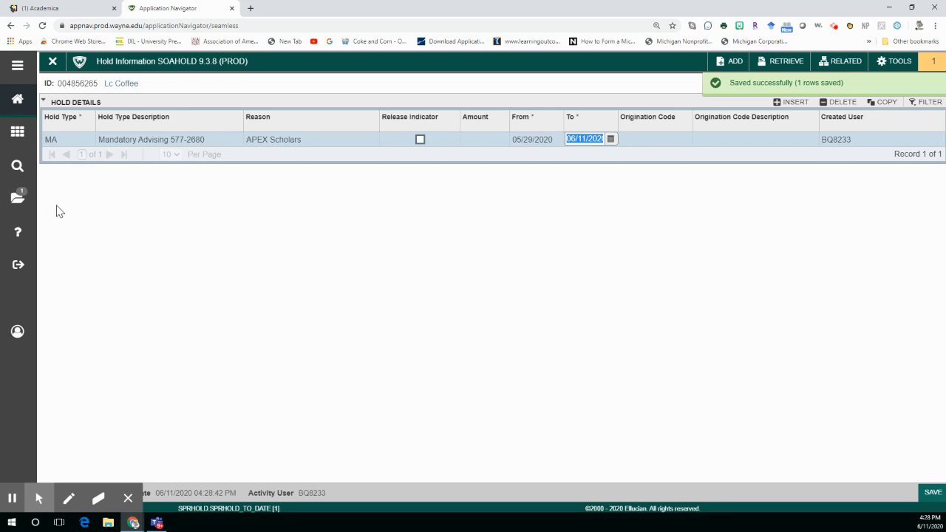
Find and open the Student Course Registration form (SFAREGS), closing the Student System Distribution Initialization form
click(16, 175)
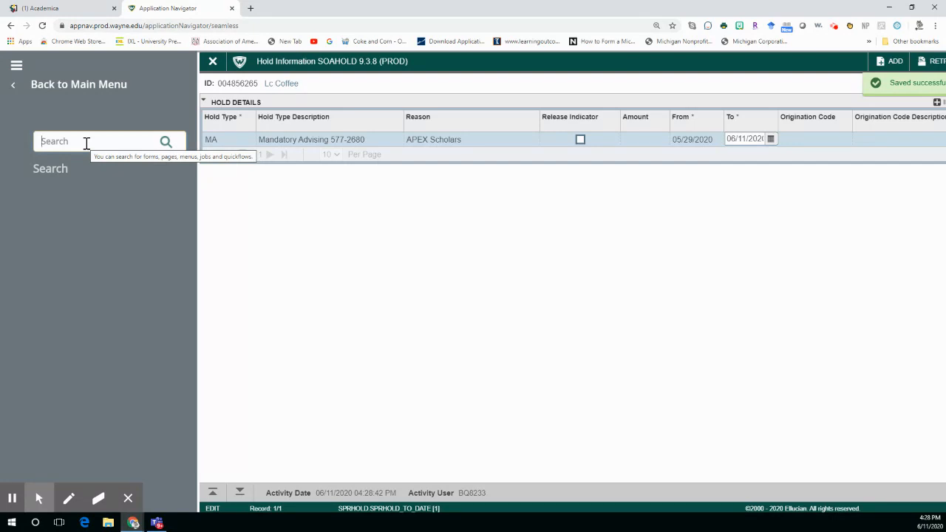
text(sf)
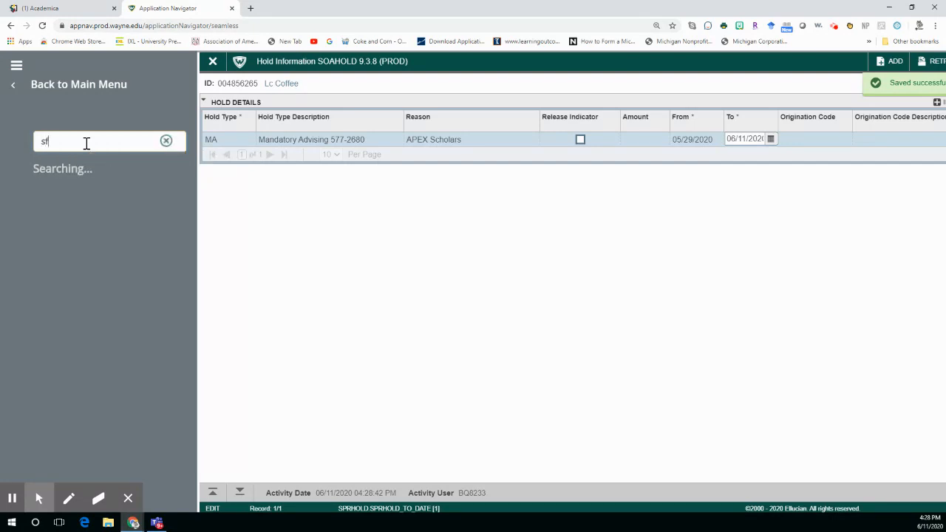
text(aregs)
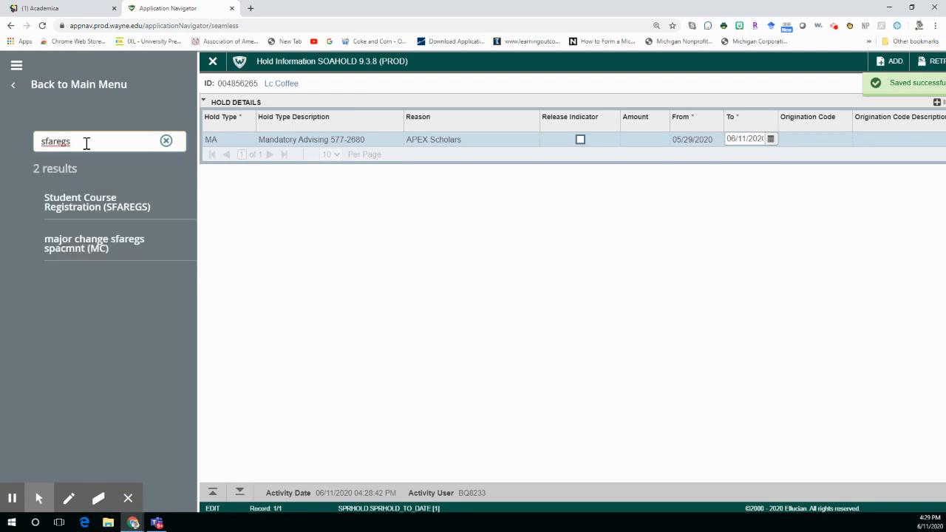
click(50, 211)
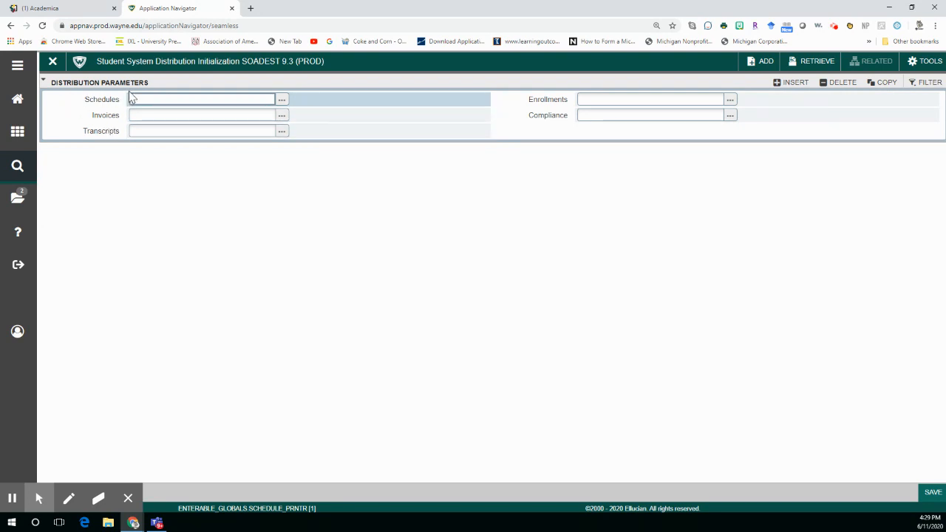
click(52, 64)
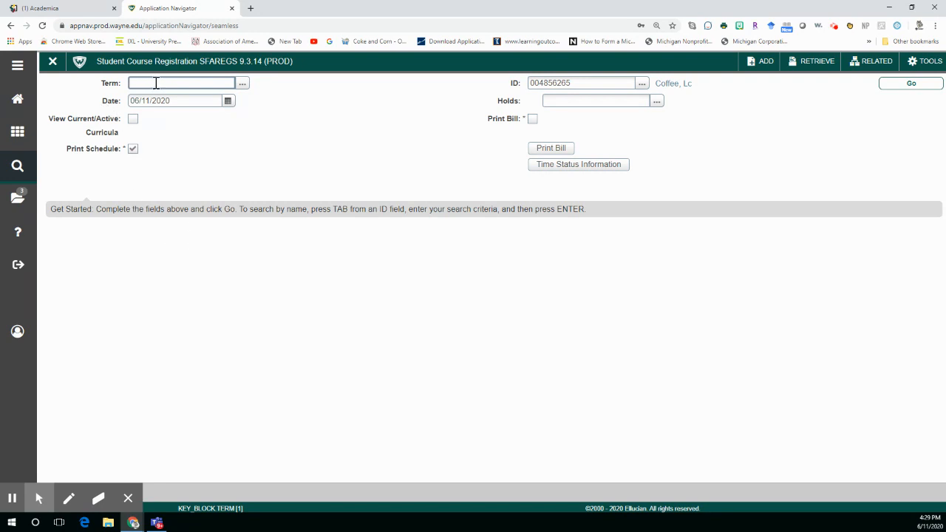
Load the student's registration for term 202006 and proceed past the enrollment status to the course information section
text(202006)
click(908, 87)
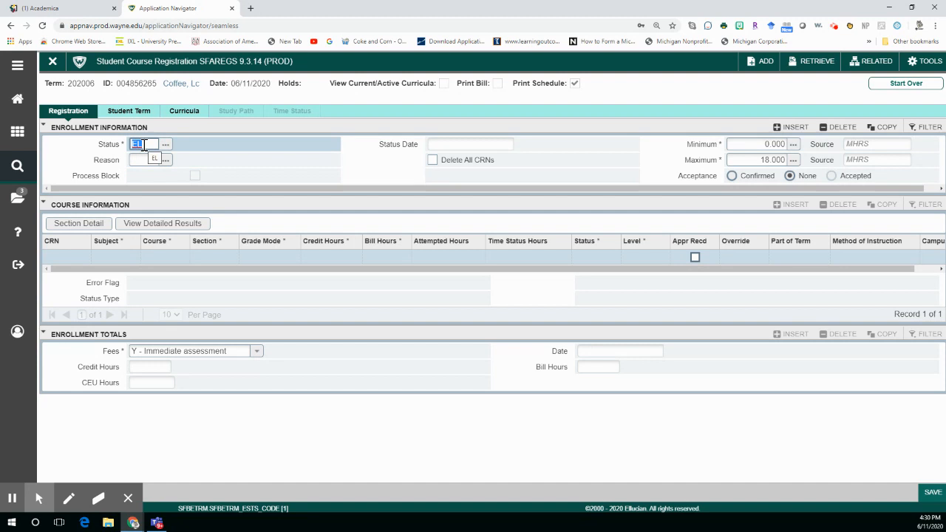
click(144, 145)
key(alt+Page_Down)
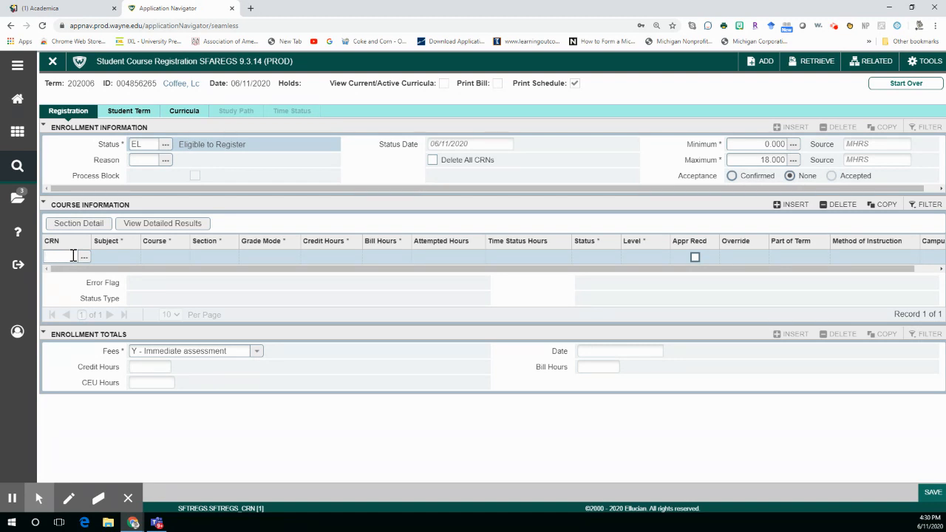
Add the courses with CRN 38192 and CRN 35064 to the student's course information
text(38192)
key(Down)
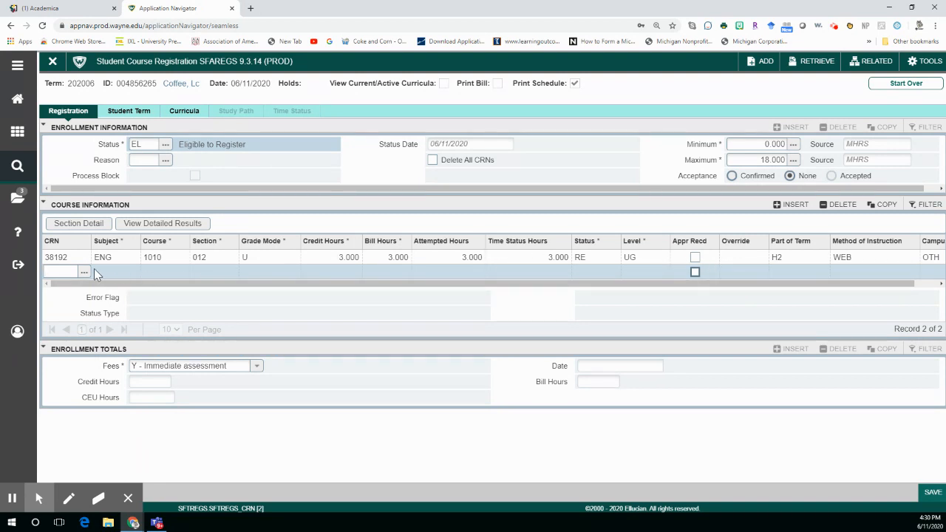
click(54, 269)
text(35)
text(084)
key(Down)
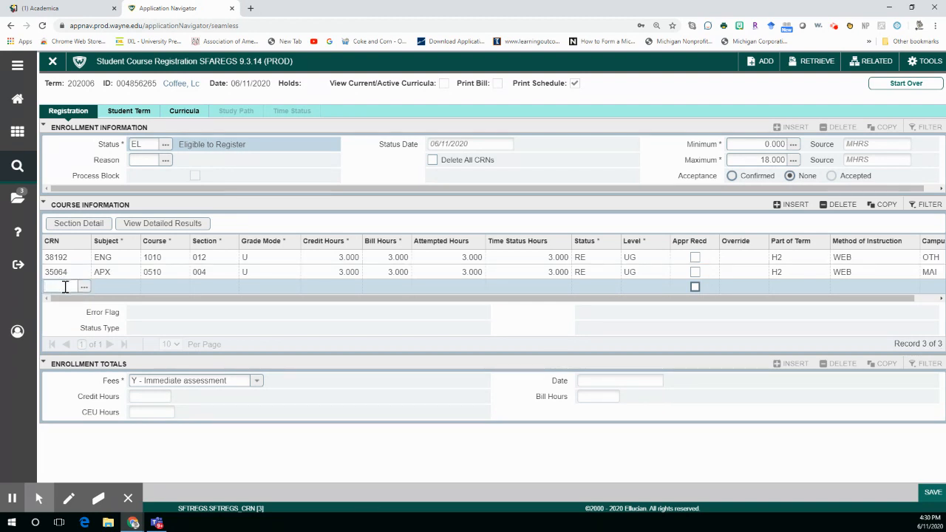
Add the course with CRN 36912 as the third course row, leaving no blank row after it
text(36912)
key(Down)
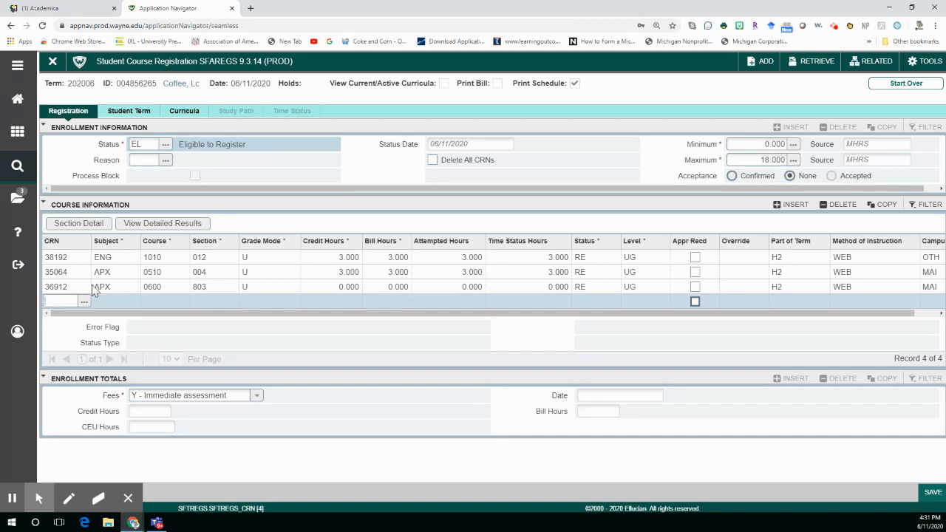
click(94, 288)
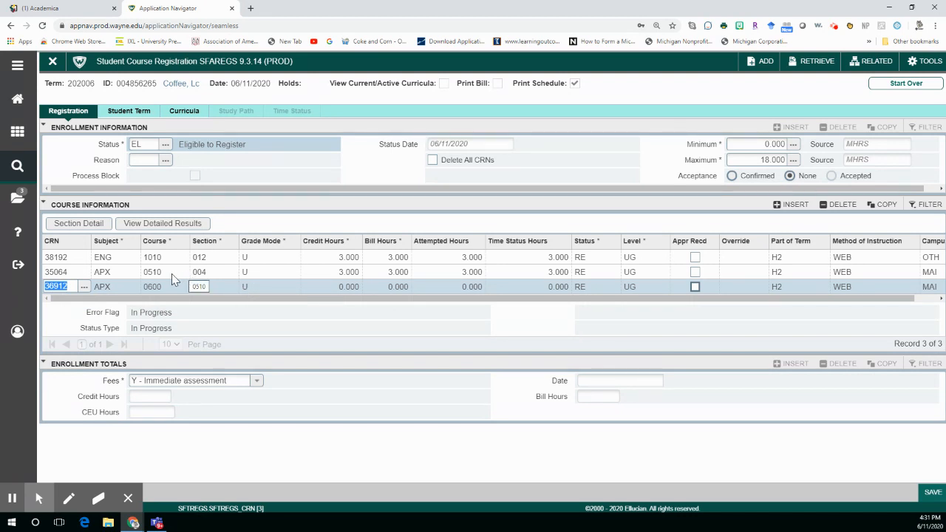
key(Down)
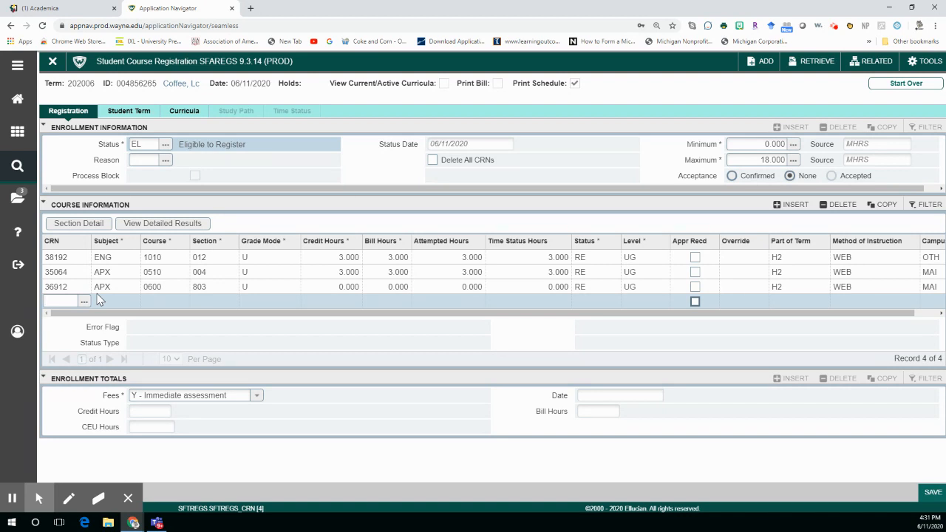
click(74, 286)
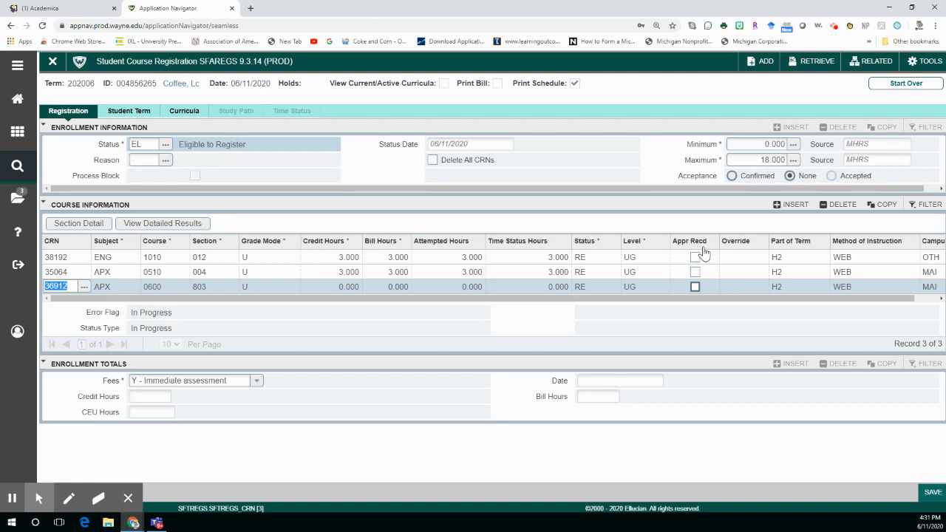
Mark approval as received for APX 0510 and APX 0600, and save the course registration
click(696, 274)
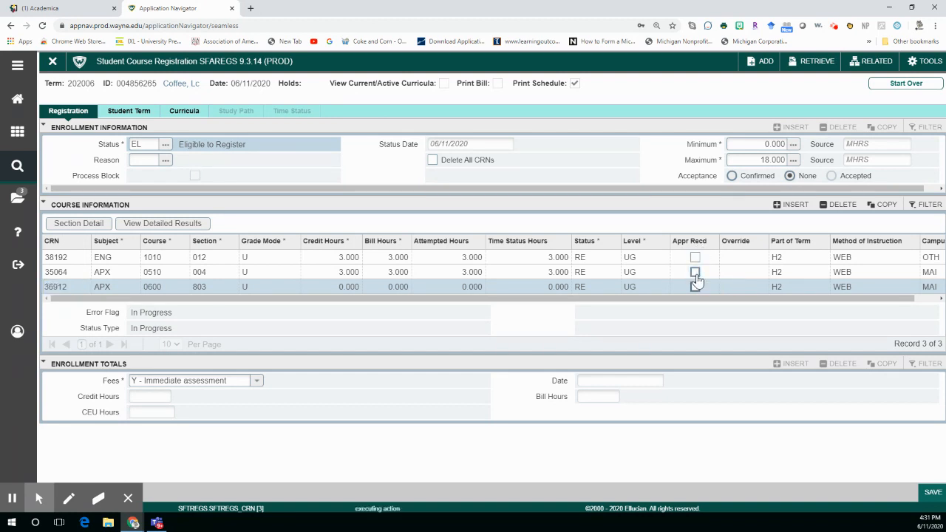
click(696, 287)
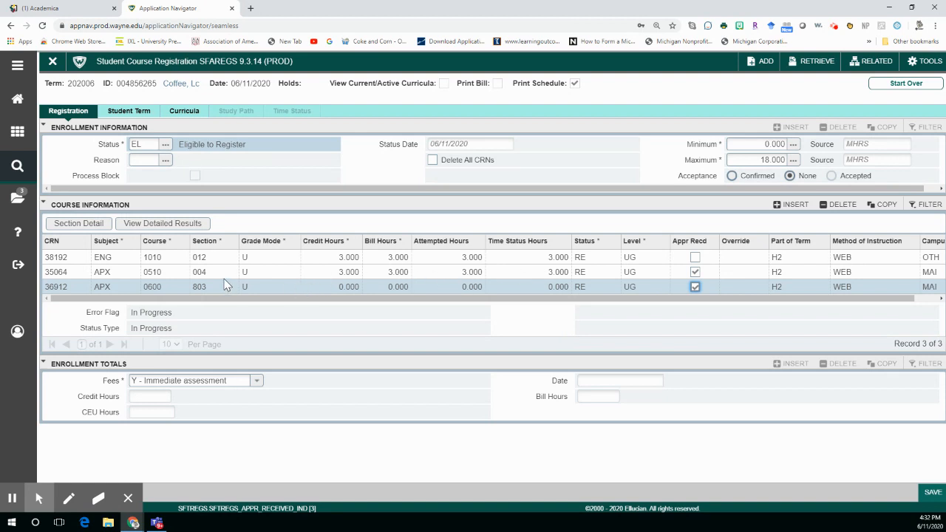
click(929, 495)
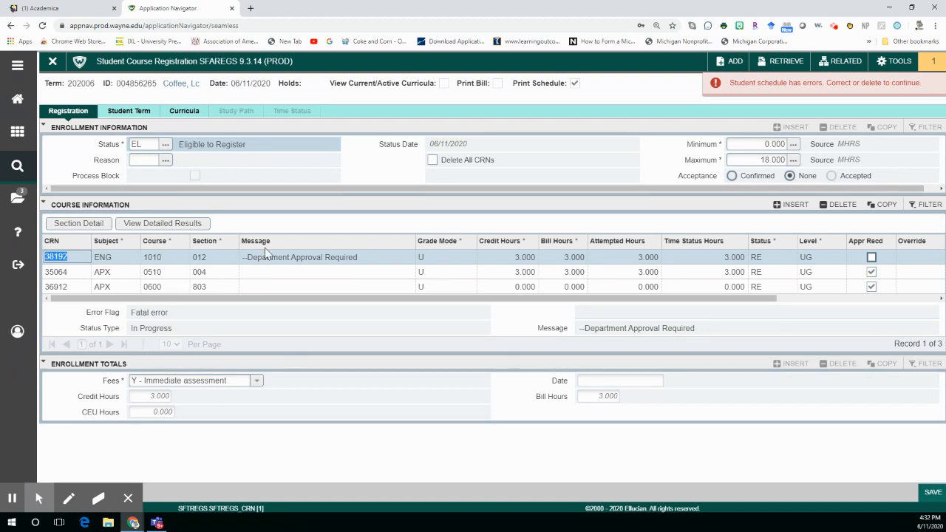
Mark approval as received for ENG 1010, and save the registration through to immediate fee assessment
click(872, 258)
click(873, 258)
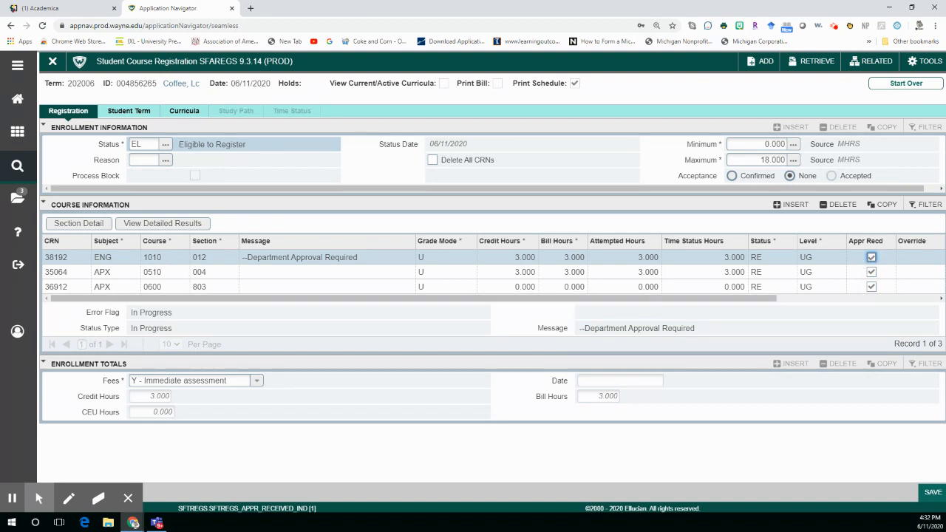
click(931, 496)
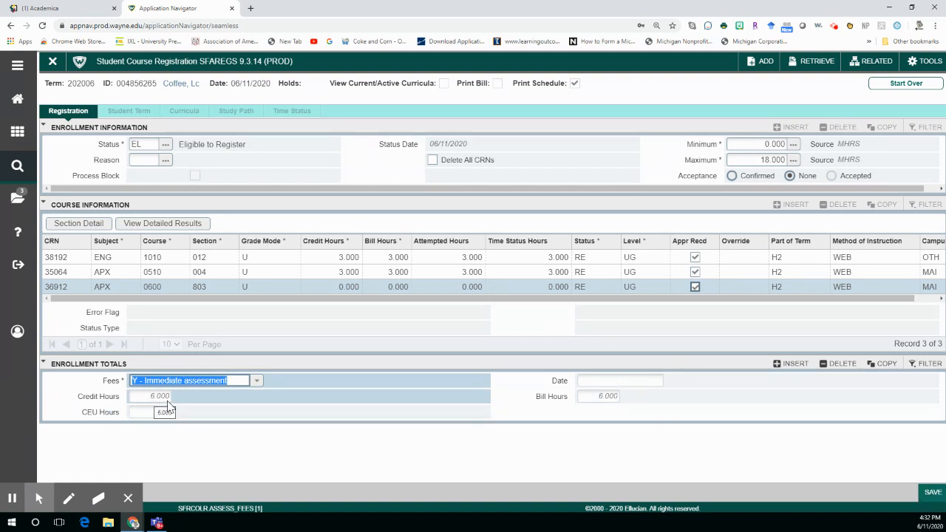
click(928, 493)
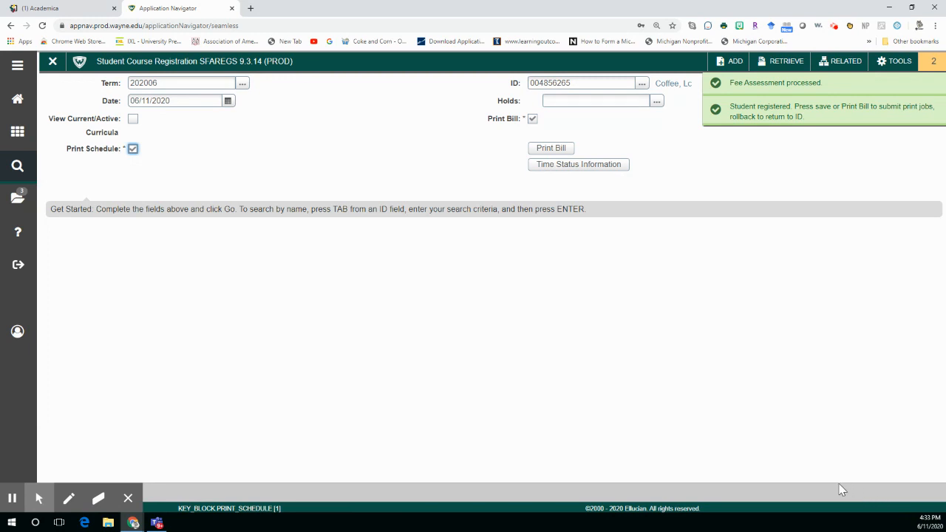
Reopen the Hold Information form (SOAHOLD), set the Mandatory Advising hold's To date to 12/31/2099, and save it
click(17, 203)
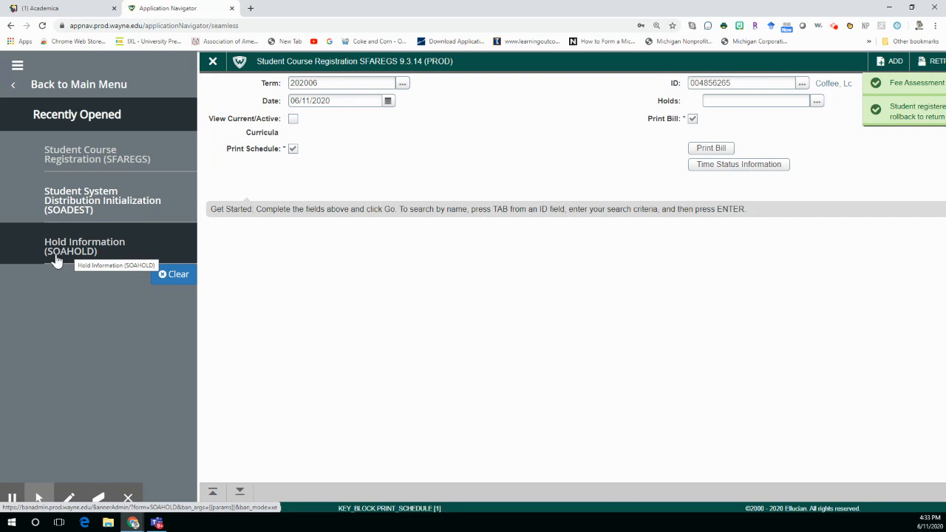
click(138, 254)
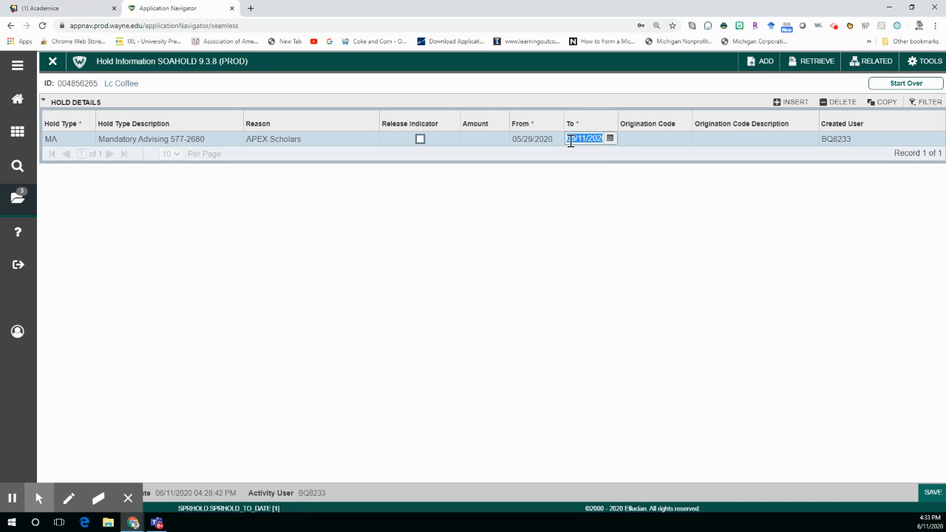
text(12)
text(/)
text(31/2)
text(099)
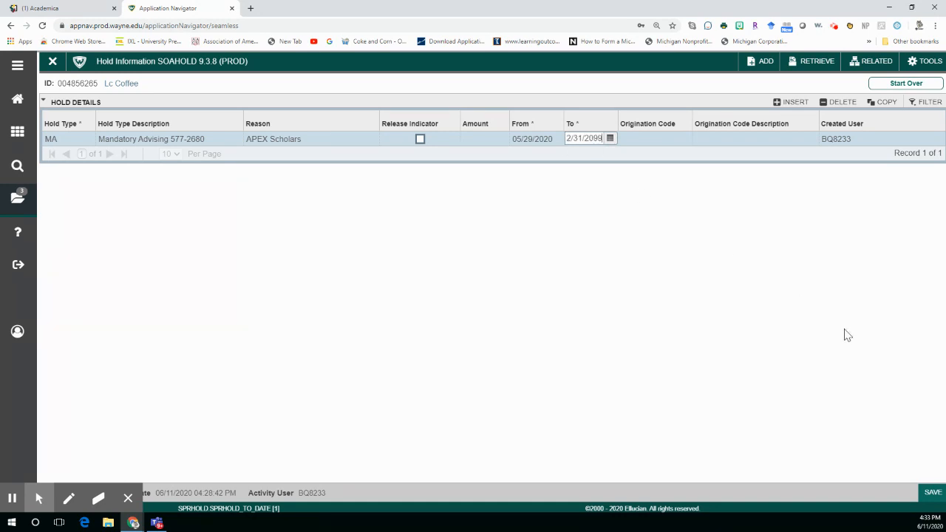
click(932, 495)
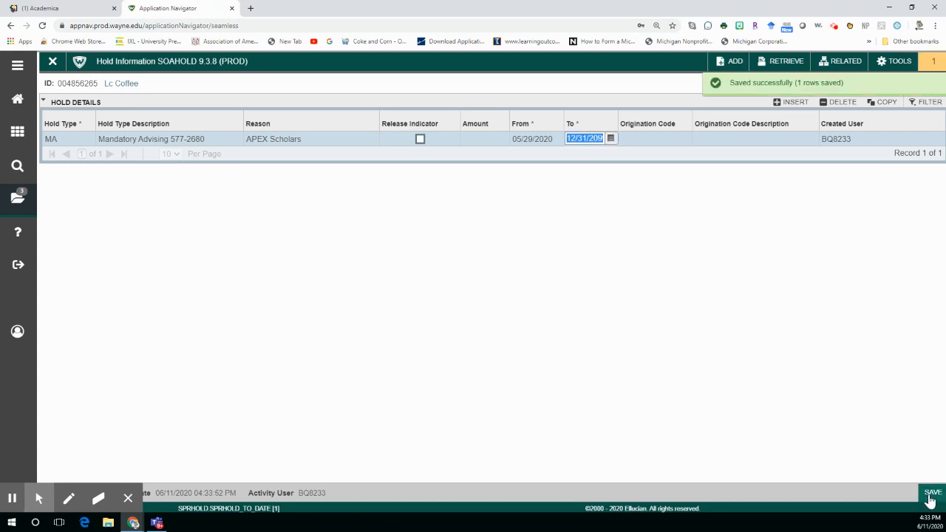
click(930, 500)
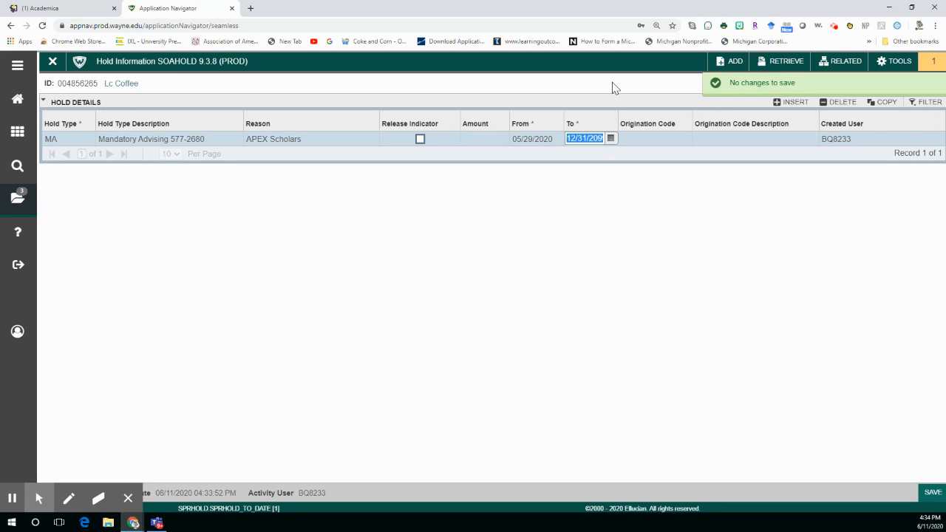
key(F5)
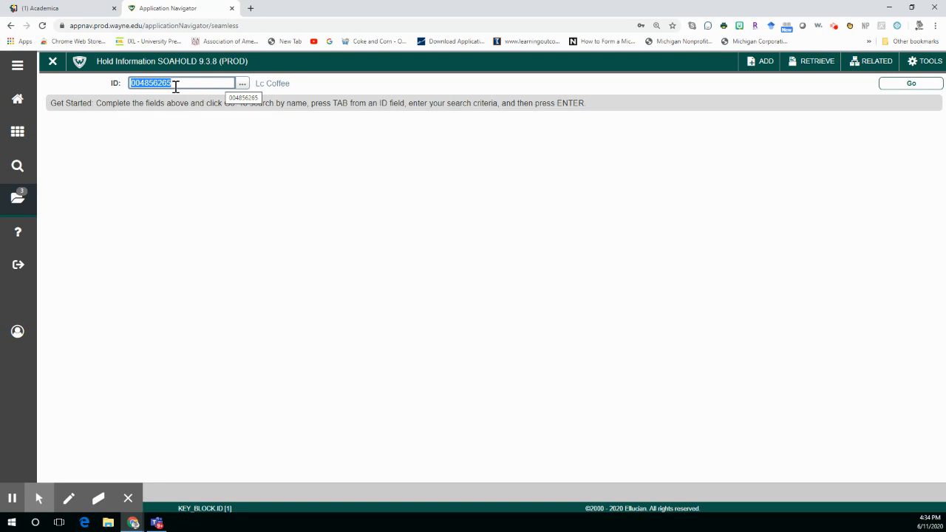
text(HE)
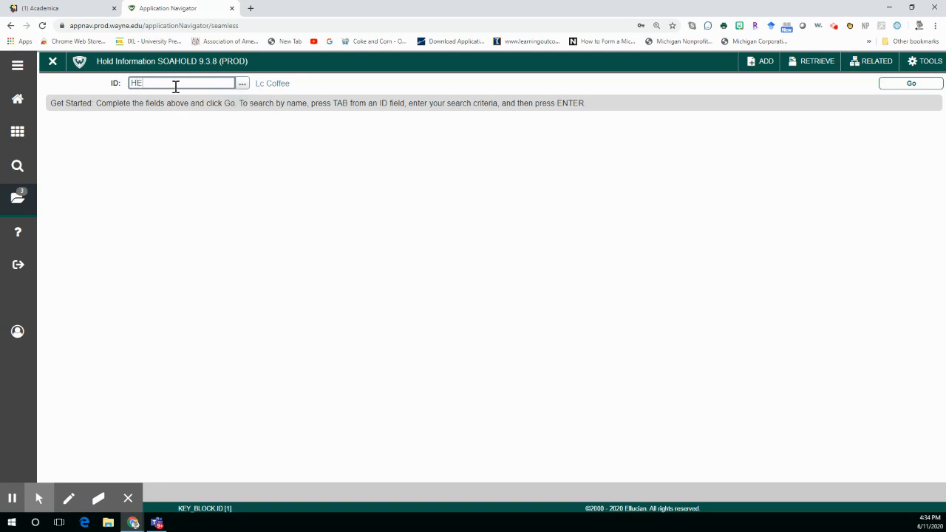
text(9152)
click(904, 84)
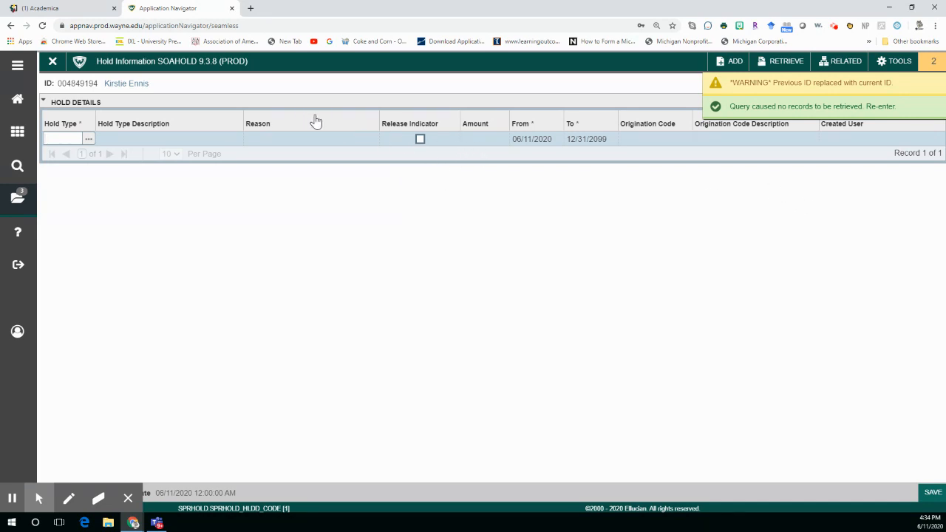
Start over on the hold form and open the next student's hold record using the student's access ID
key(F5)
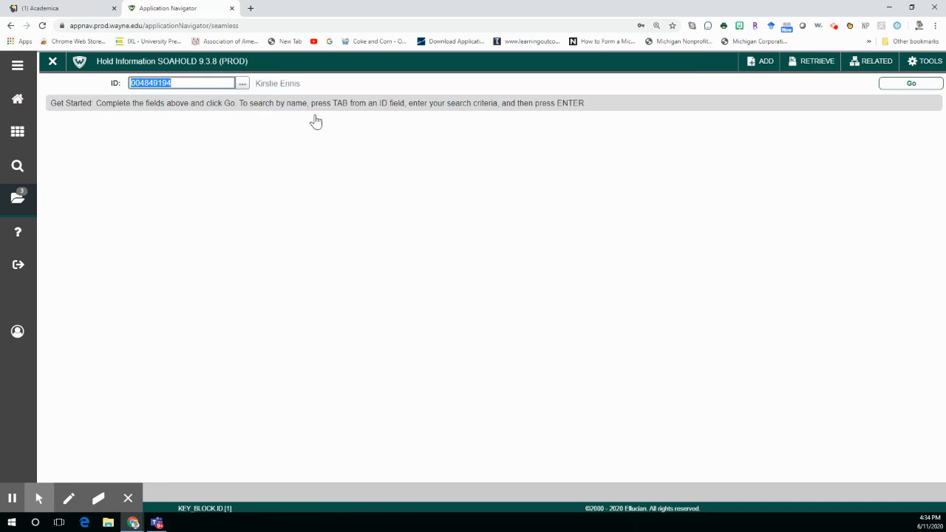
text(HC9152)
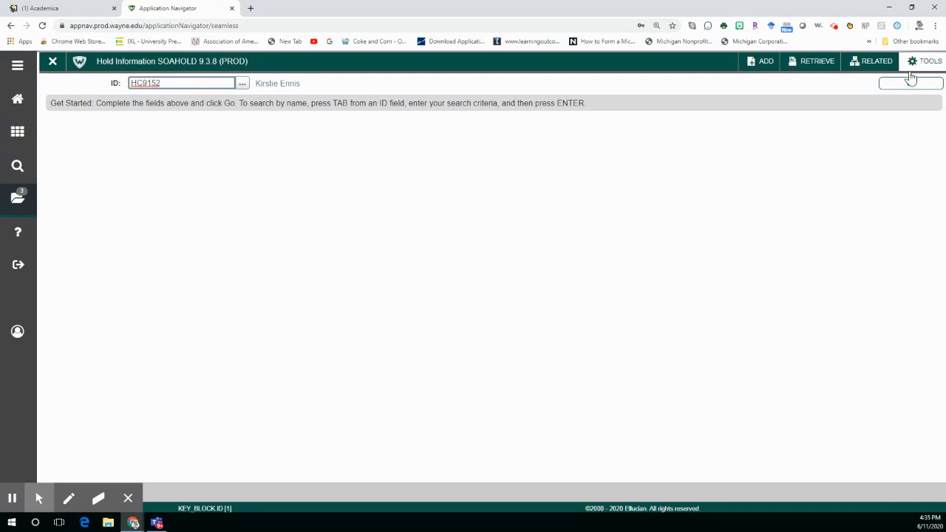
click(911, 82)
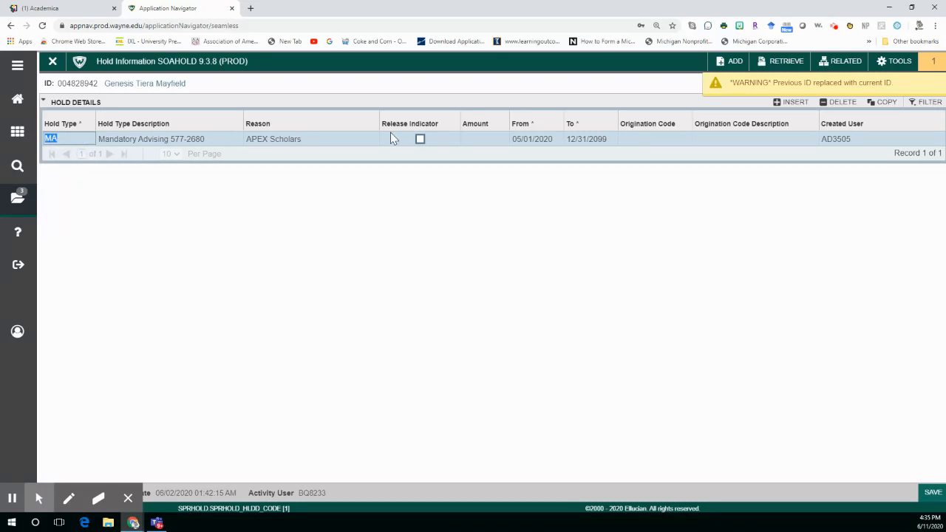
Set the Mandatory Advising hold's To date to today, 06/11/2020, and save the hold record
click(585, 138)
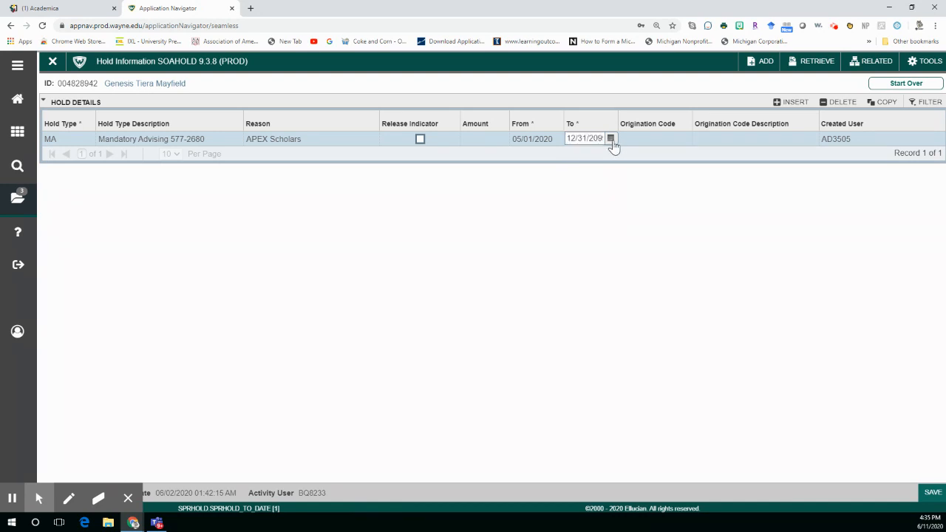
click(611, 140)
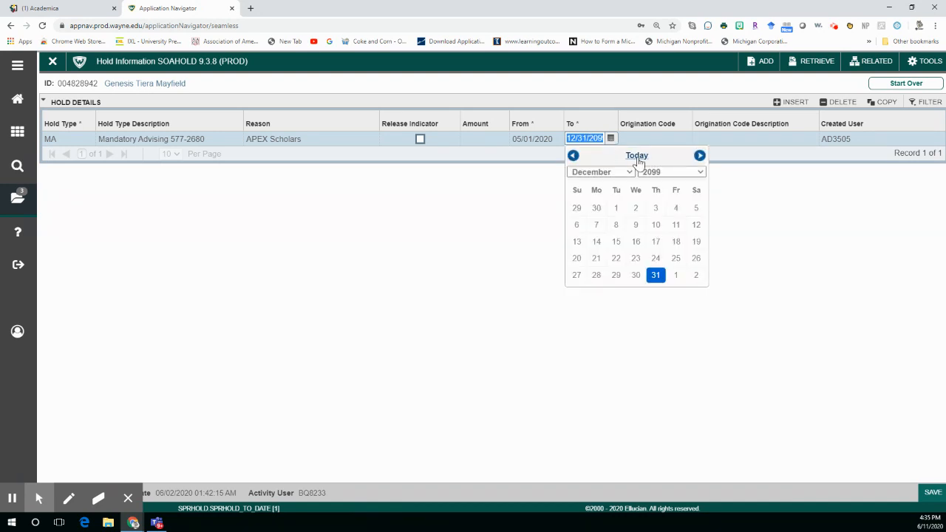
click(637, 157)
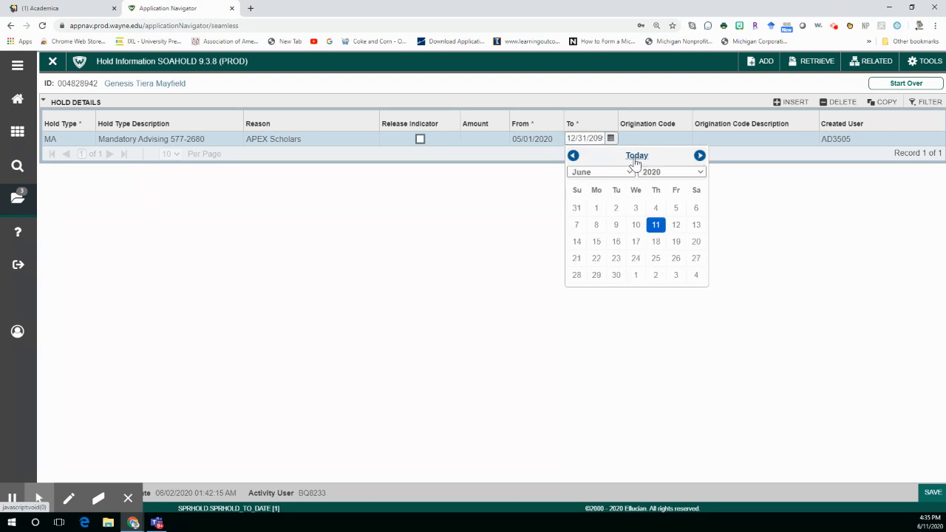
click(656, 226)
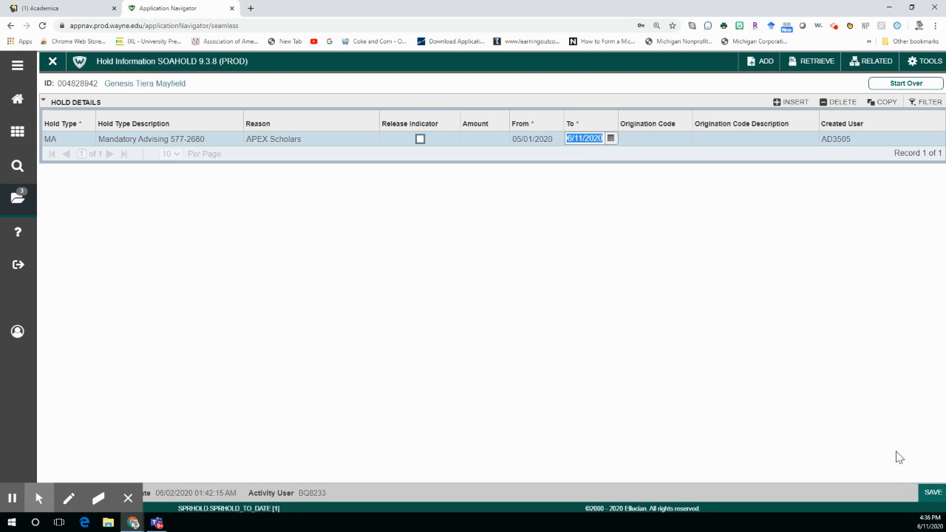
click(932, 501)
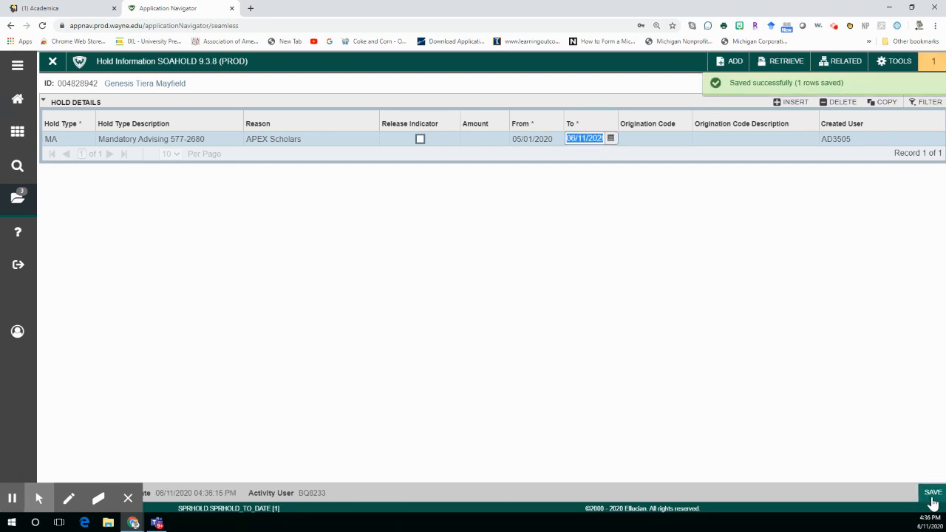
click(933, 501)
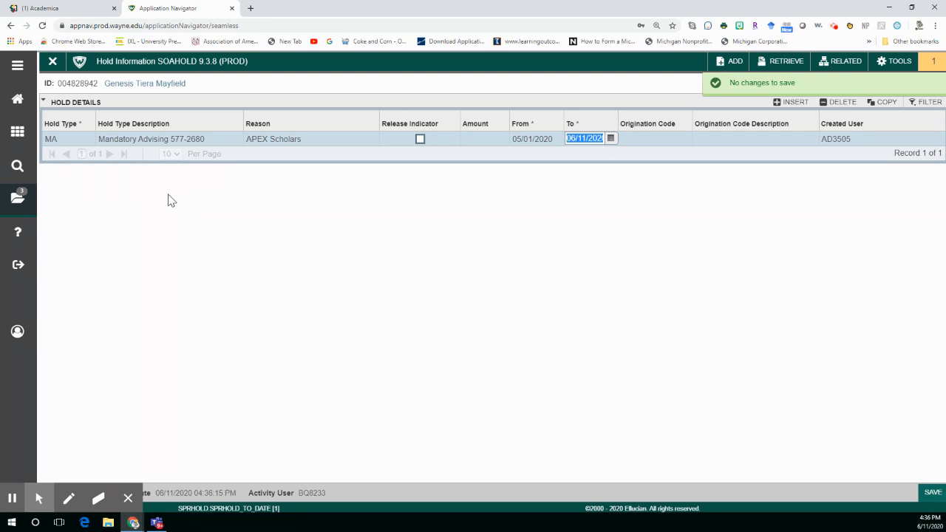
Open Student Course Registration (SFAREGS) for this student in term 202006 and go to the course information section
click(16, 201)
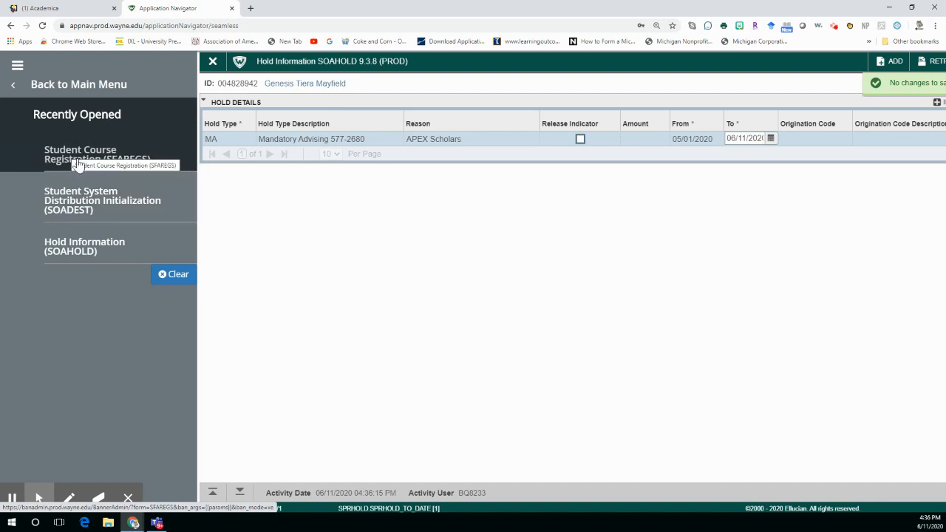
click(163, 165)
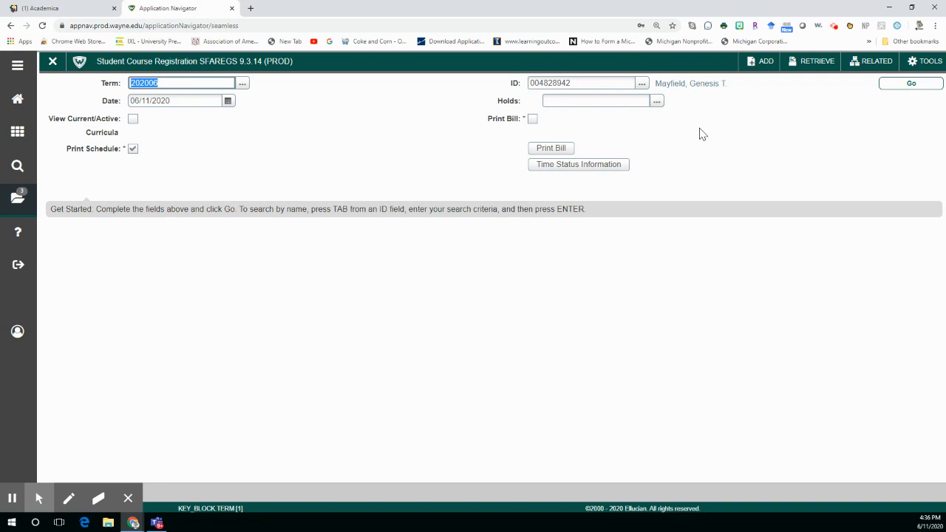
click(893, 87)
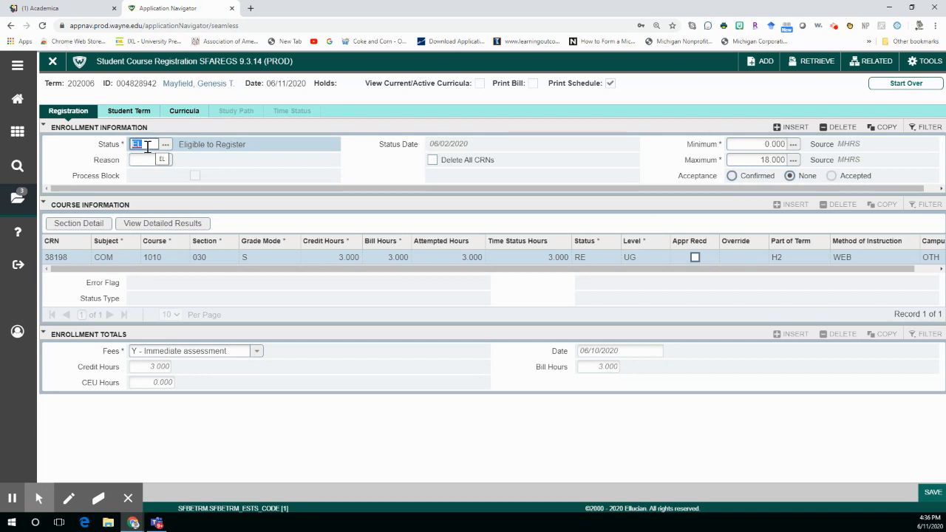
key(alt+Page_Down)
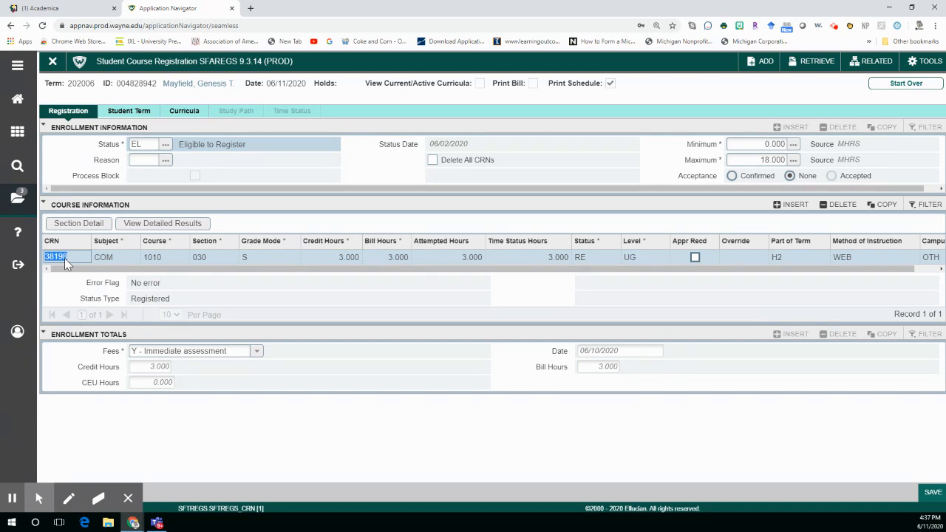
Add the courses with CRNs 35064 and 38226 below the existing COM 1010 row, leaving no blank row after them
key(Down)
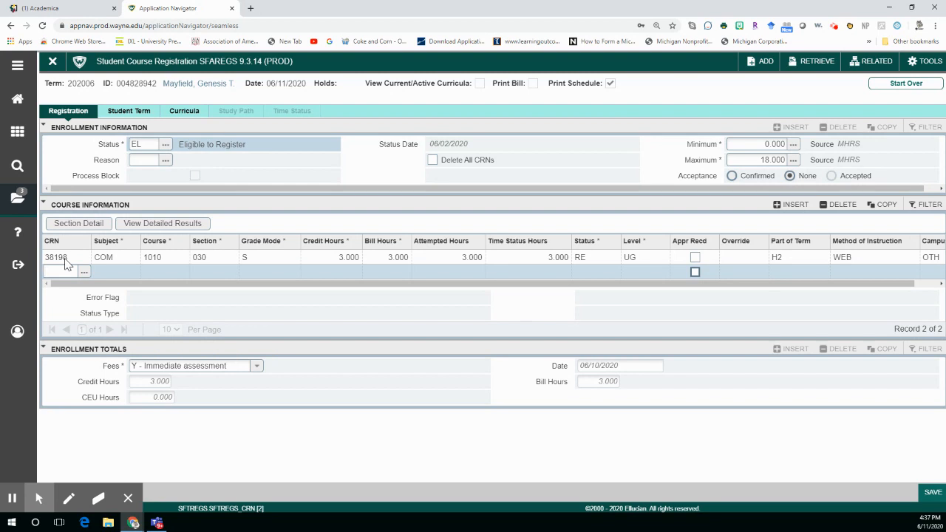
text(35064)
key(Down)
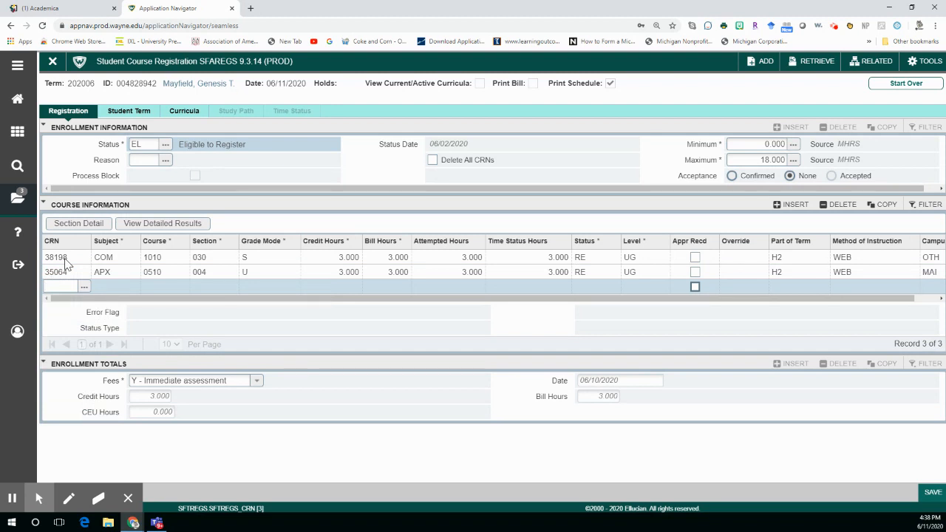
text(38226)
key(Down)
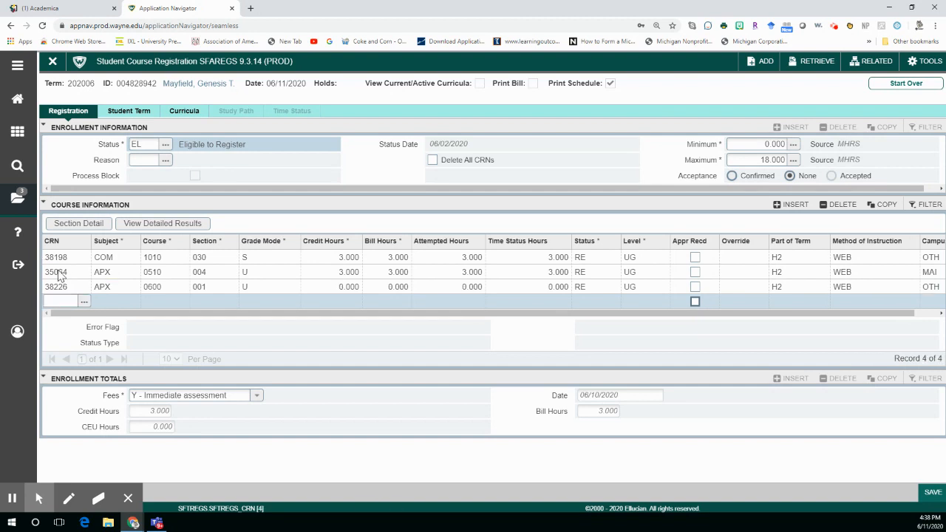
key(Up)
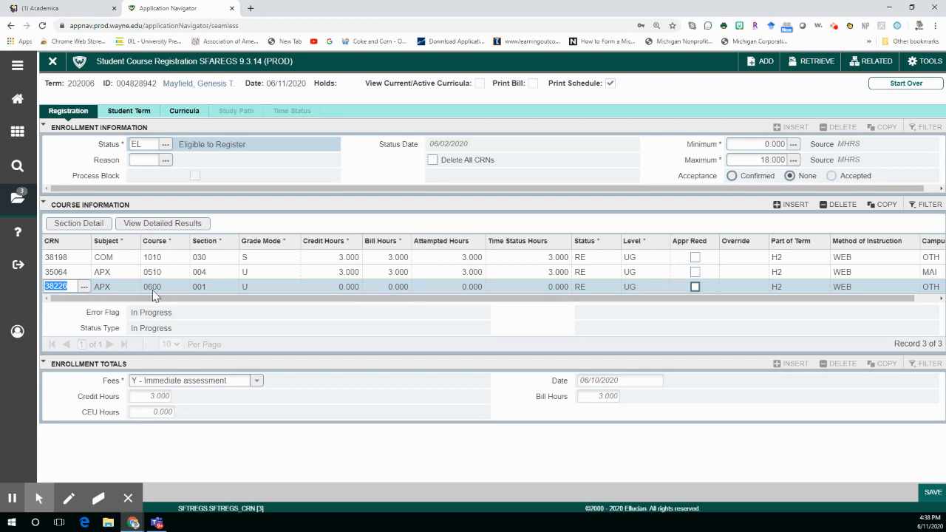
Mark approval as received for APX 0510 and APX 0600, and save the registration through immediate fee assessment
click(695, 272)
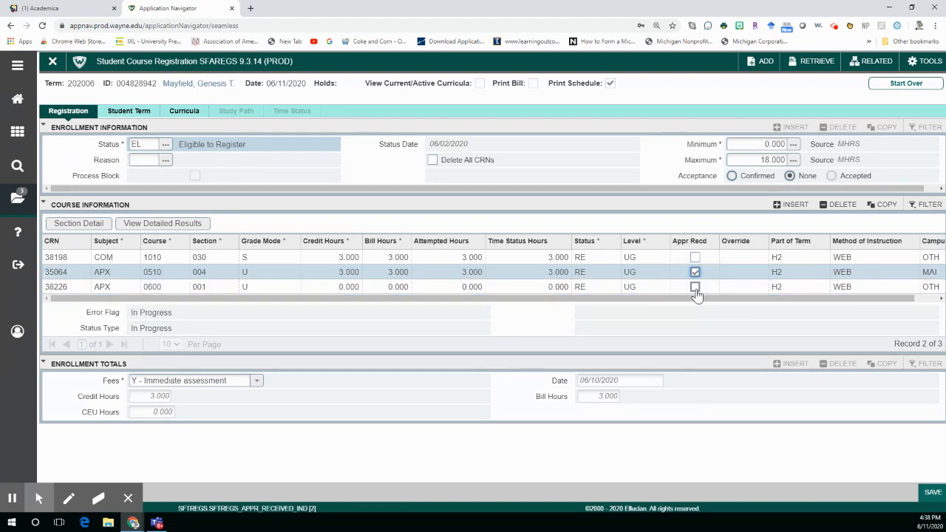
click(695, 289)
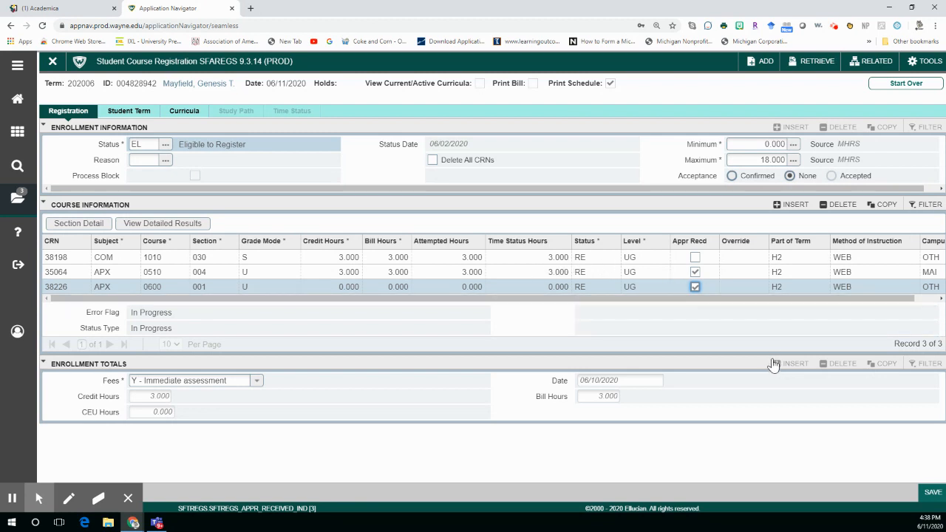
click(933, 494)
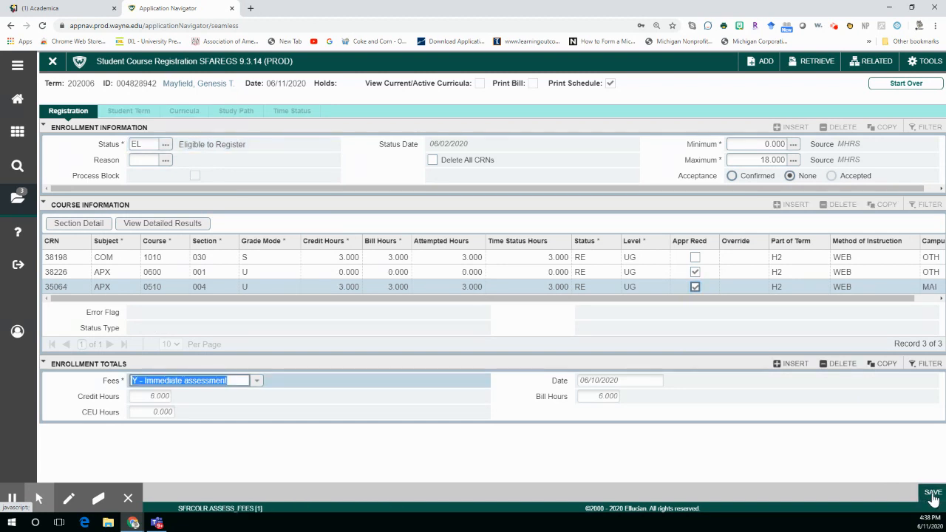
click(932, 495)
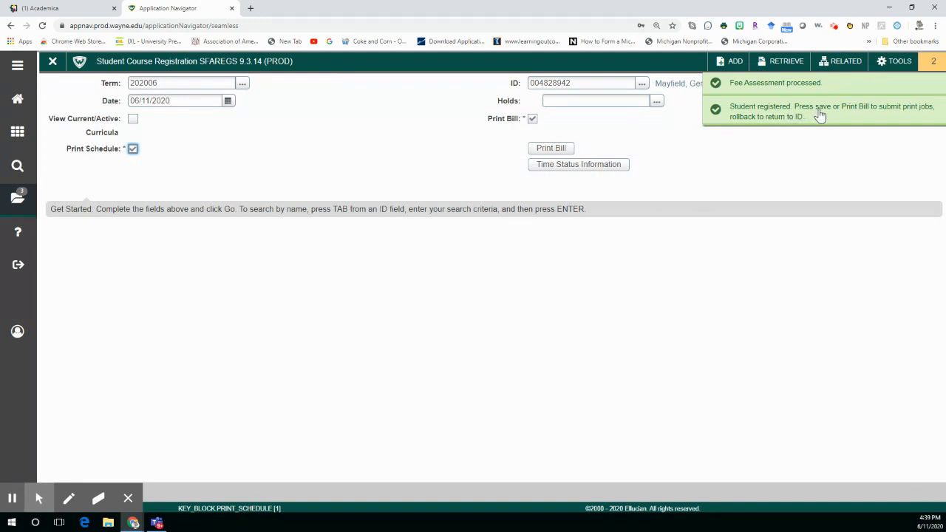
Reopen Hold Information (SOAHOLD), restore the Mandatory Advising hold's To date to 12/31/2099, save it, and return to the ID entry
click(15, 201)
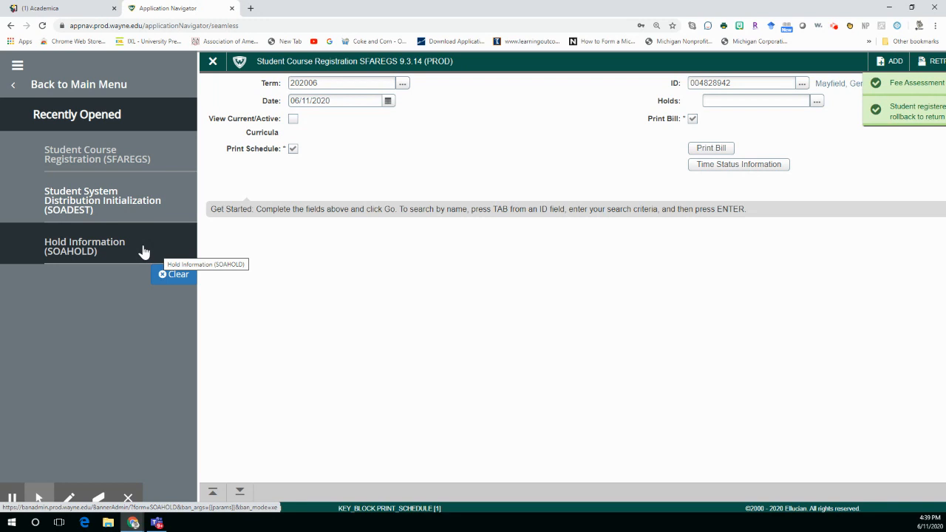
click(144, 252)
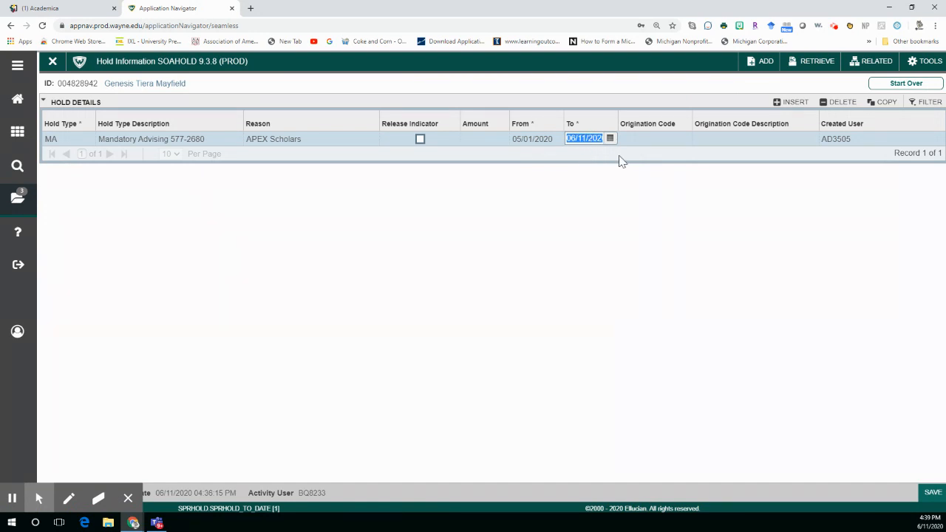
text(12/31/2099)
click(930, 495)
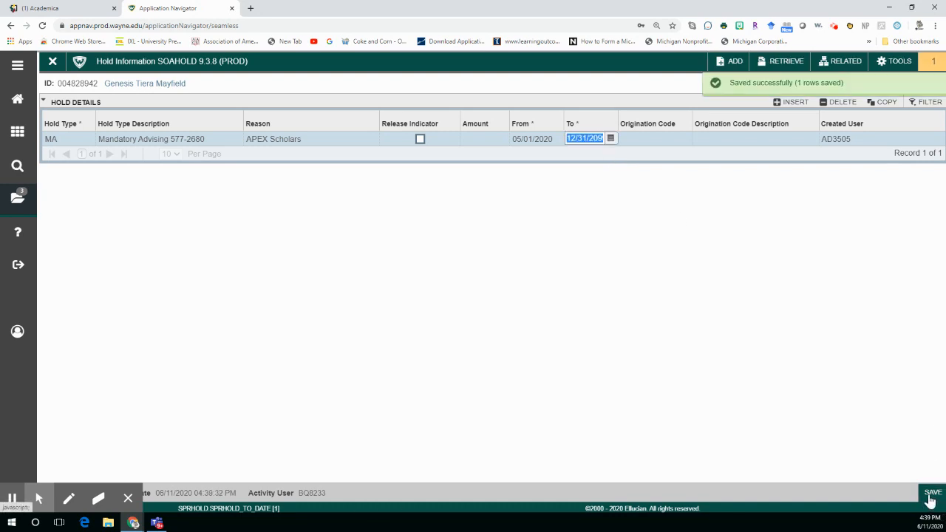
click(931, 495)
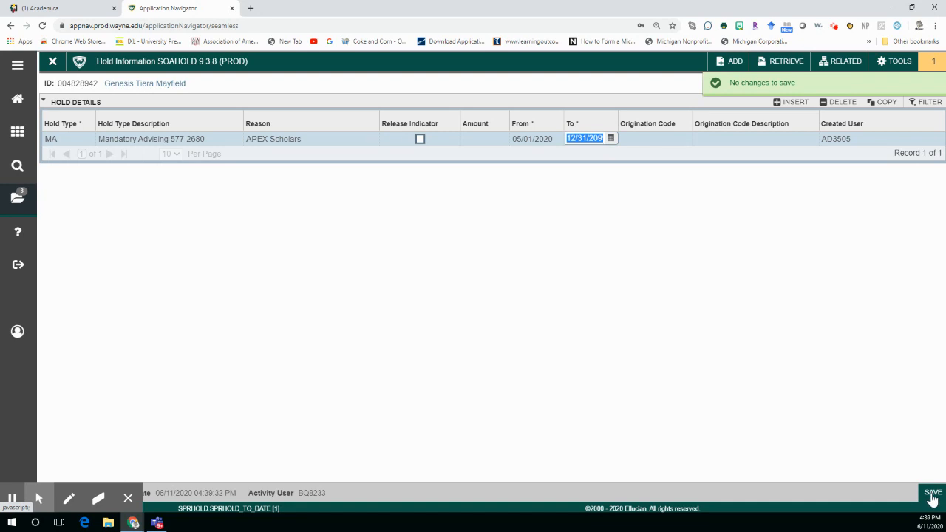
key(F5)
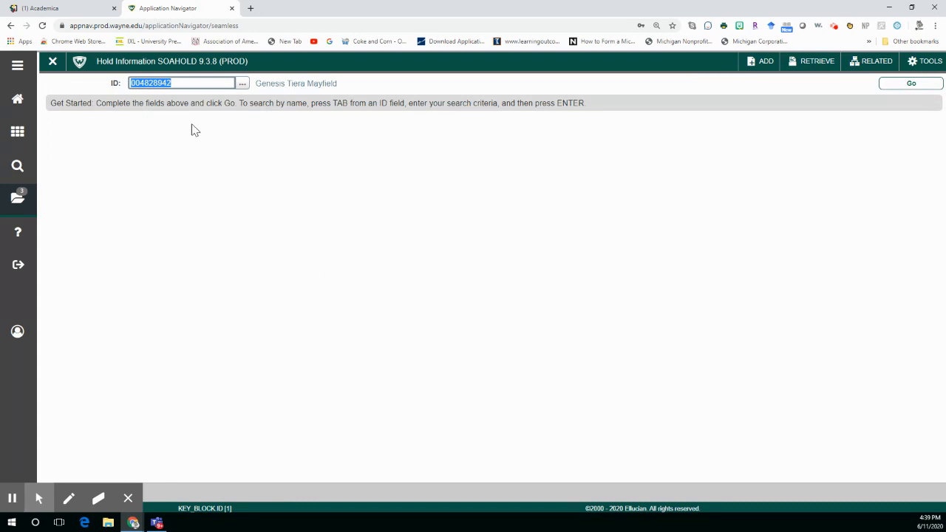